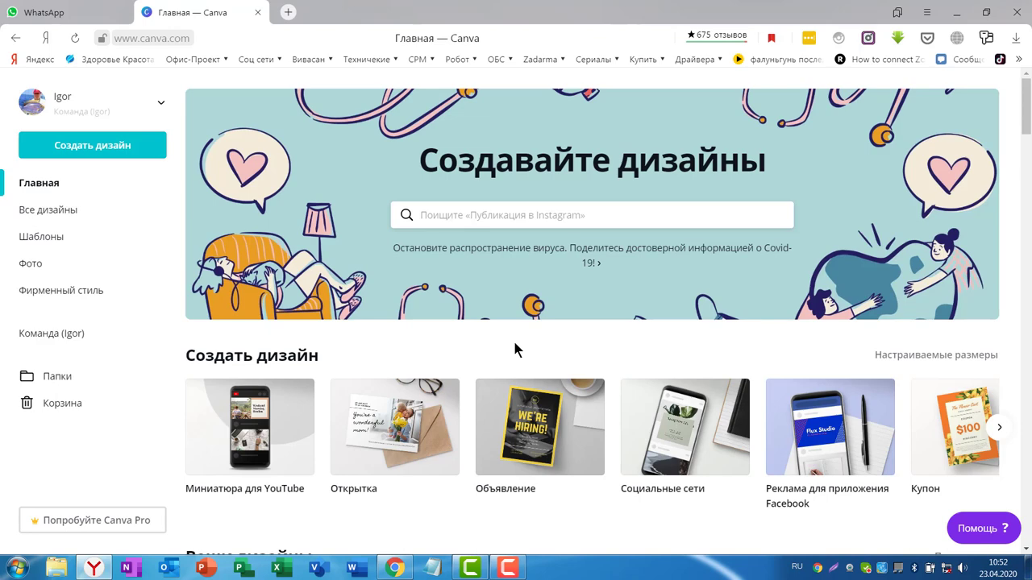
# Create a new blank design of the YouTube thumbnail type (Миниатюра для YouTube)
pyautogui.click(433, 214)
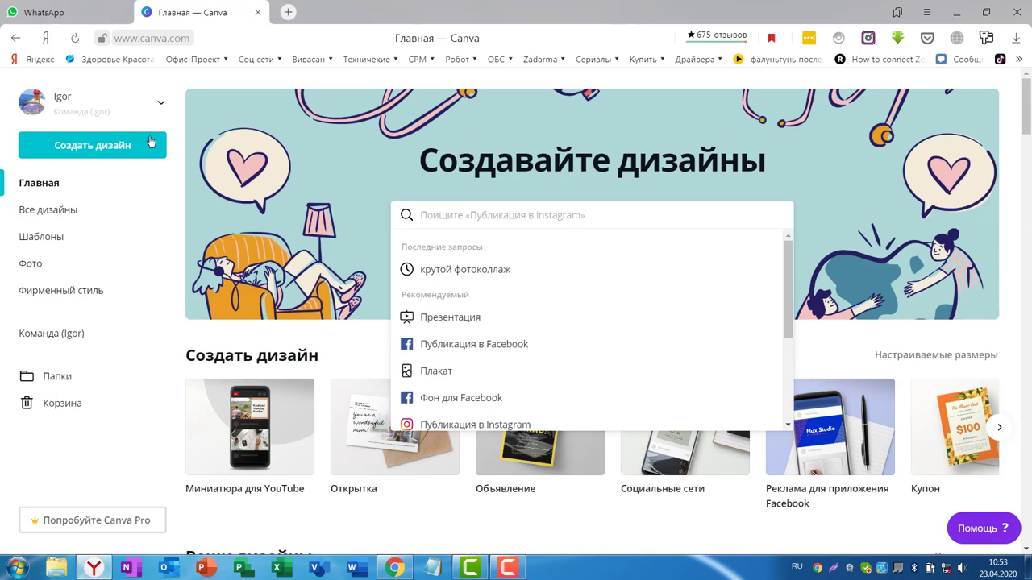
pyautogui.click(83, 148)
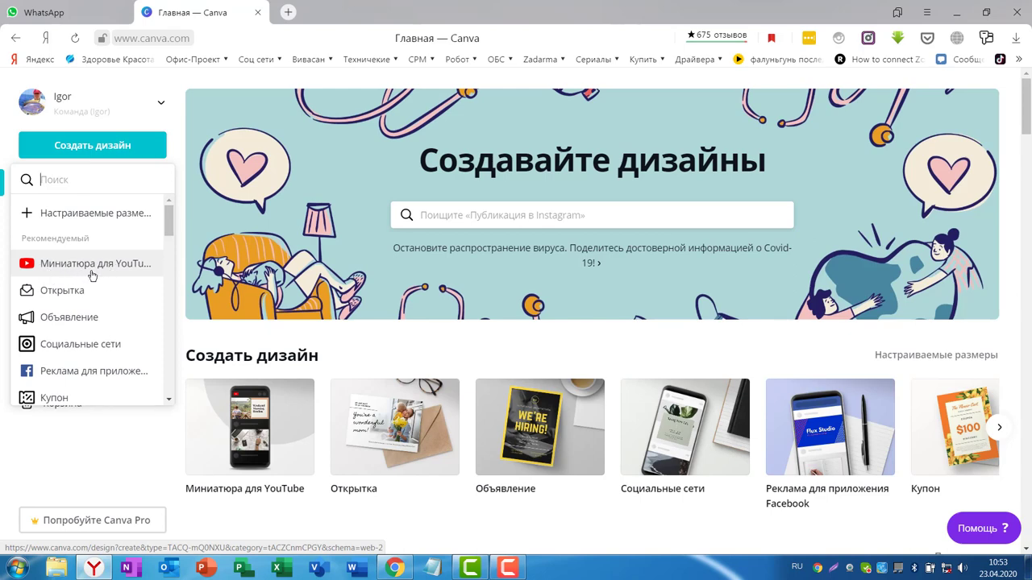
pyautogui.scroll(-4, 97, 282)
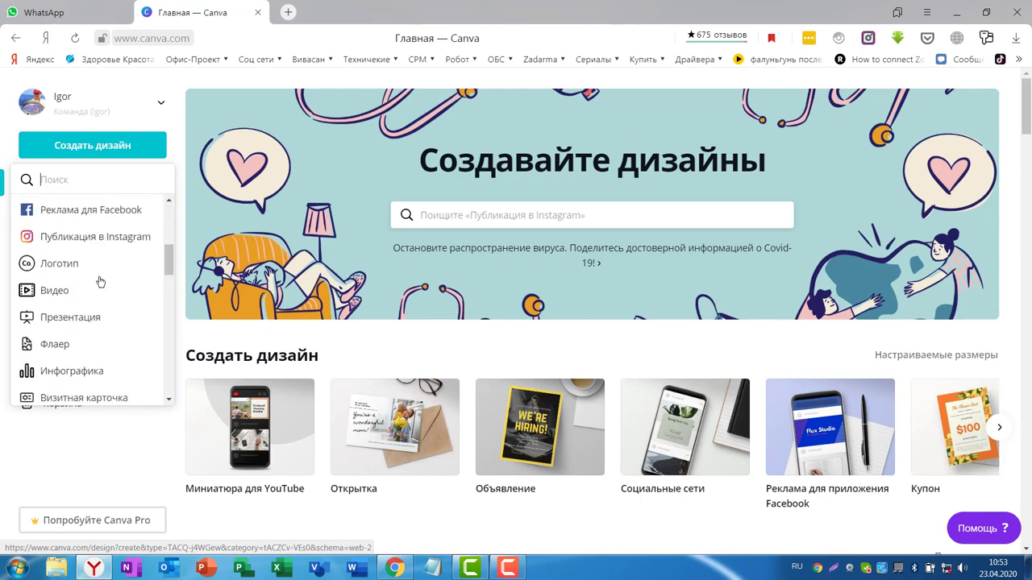
pyautogui.scroll(4, 110, 267)
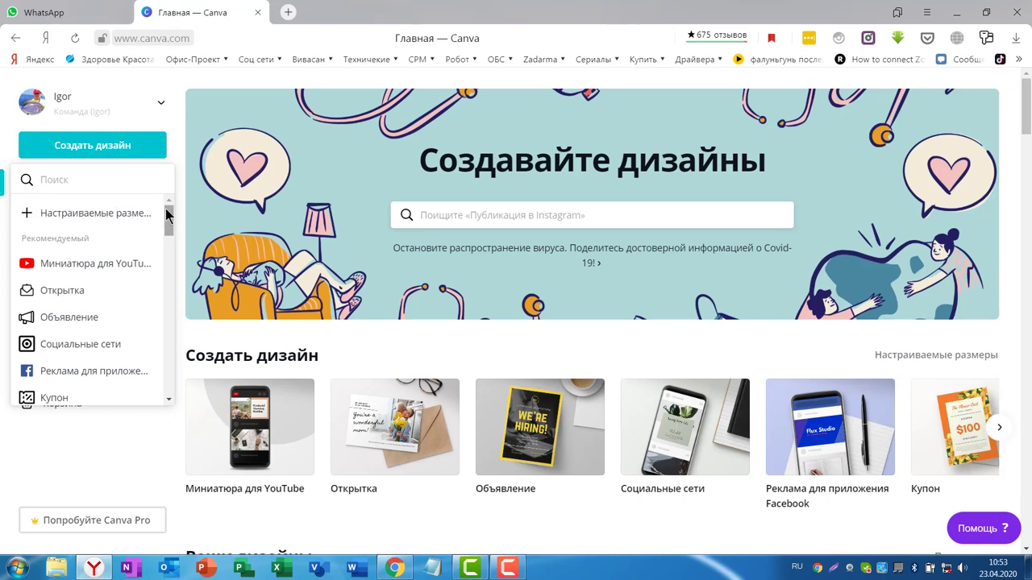
pyautogui.scroll(-3, 97, 251)
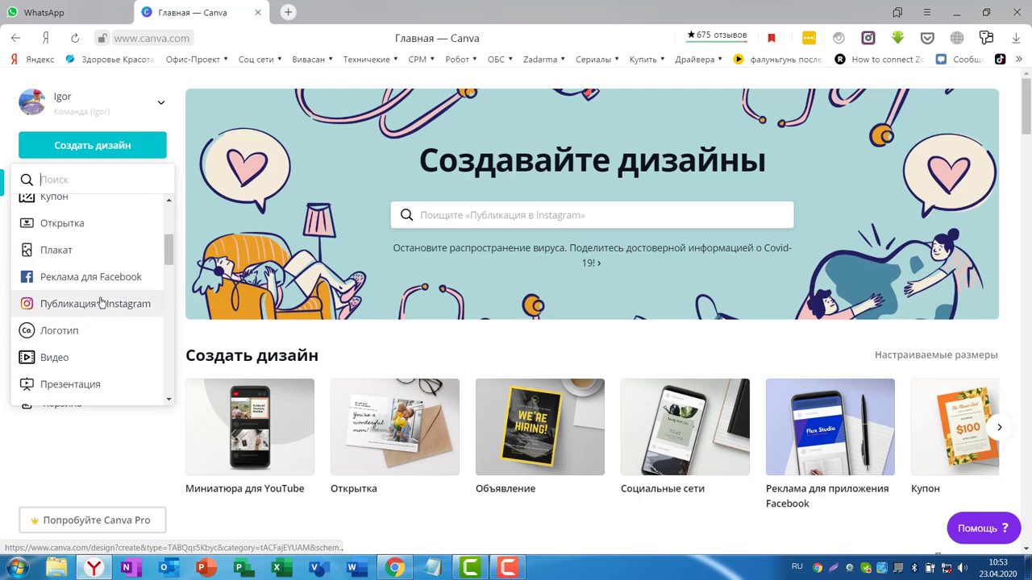
pyautogui.scroll(-3, 110, 278)
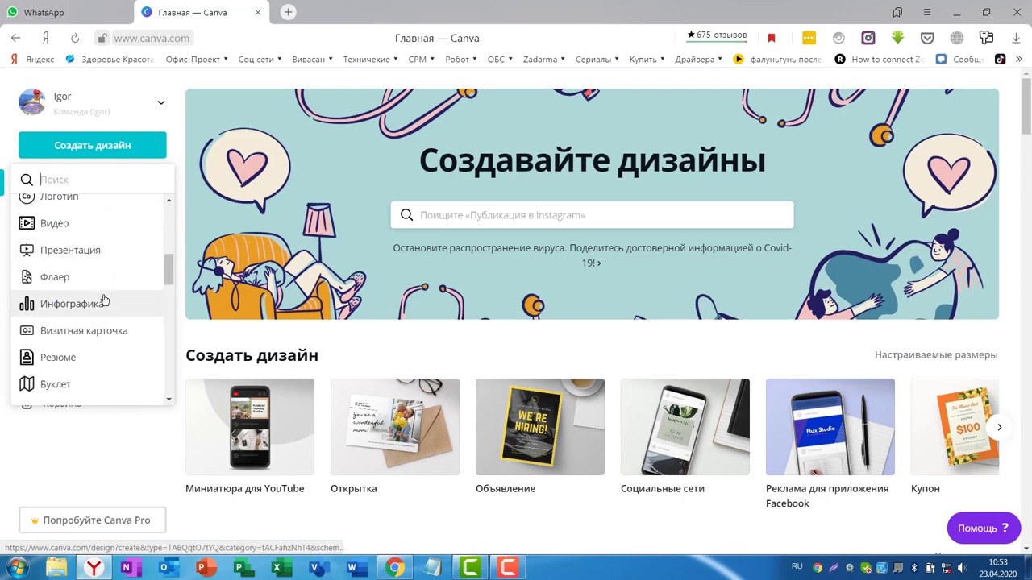
pyautogui.moveTo(165, 272); pyautogui.dragTo(173, 220)
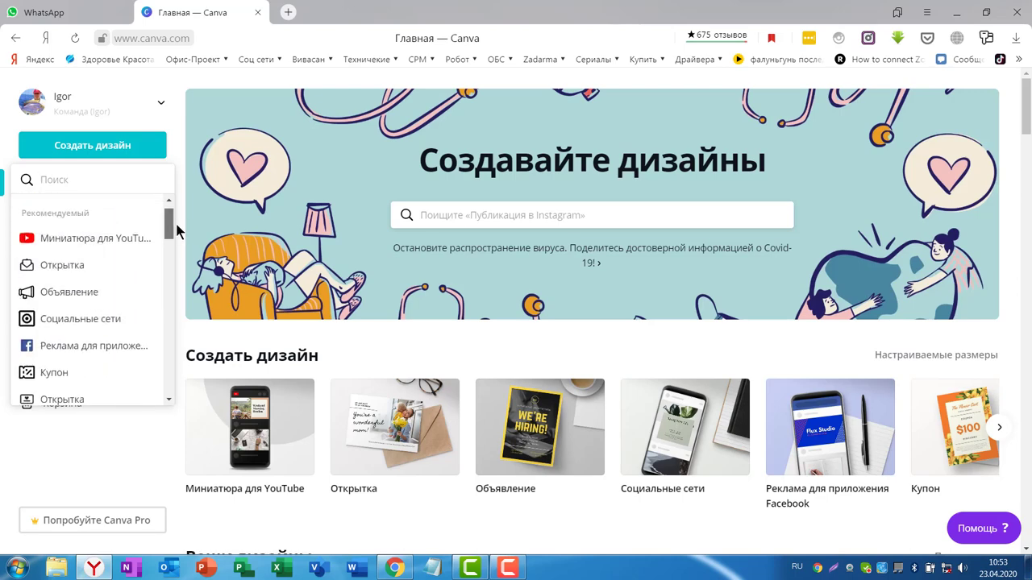
pyautogui.click(69, 239)
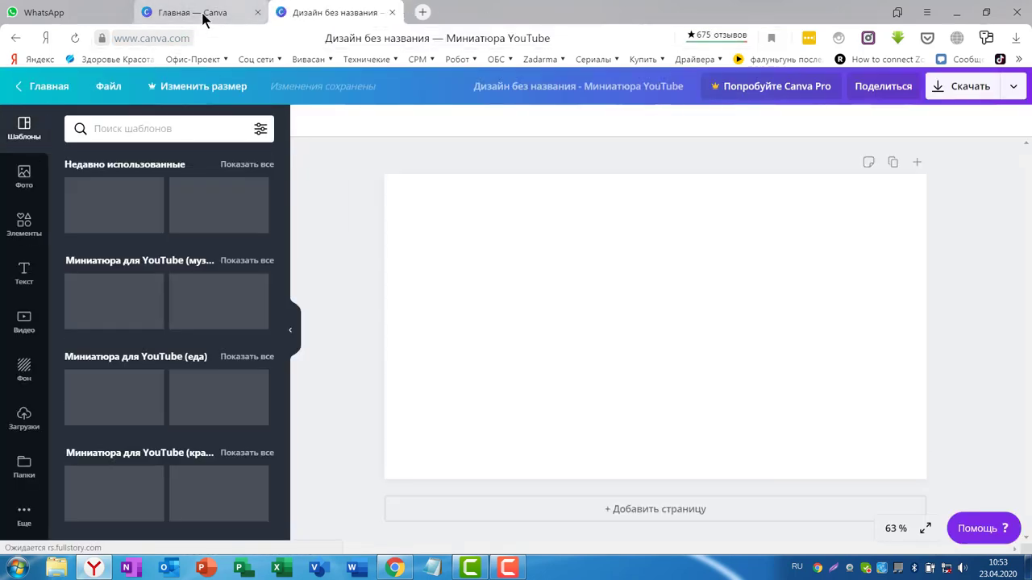
pyautogui.click(204, 15)
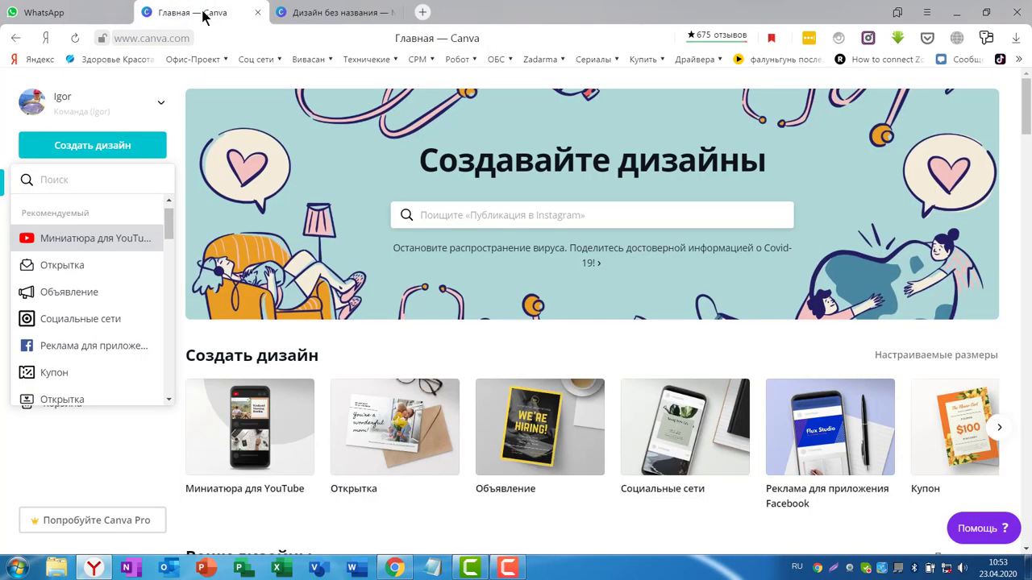
pyautogui.click(350, 14)
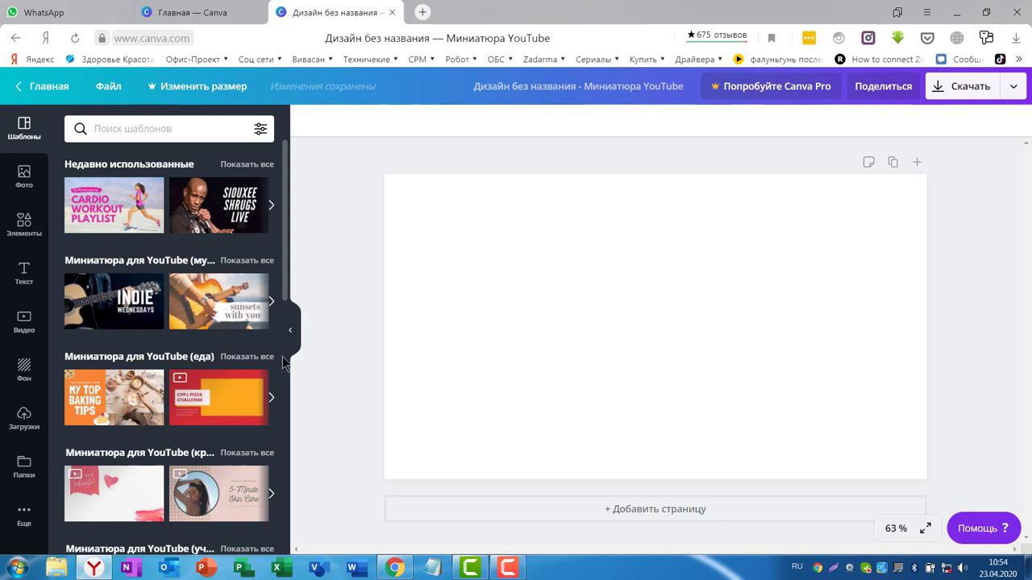
# Browse the YouTube thumbnail templates and apply the "The Basics of Social Media Management" template to the blank page
pyautogui.scroll(-1, 232, 364)
pyautogui.scroll(-5, 232, 367)
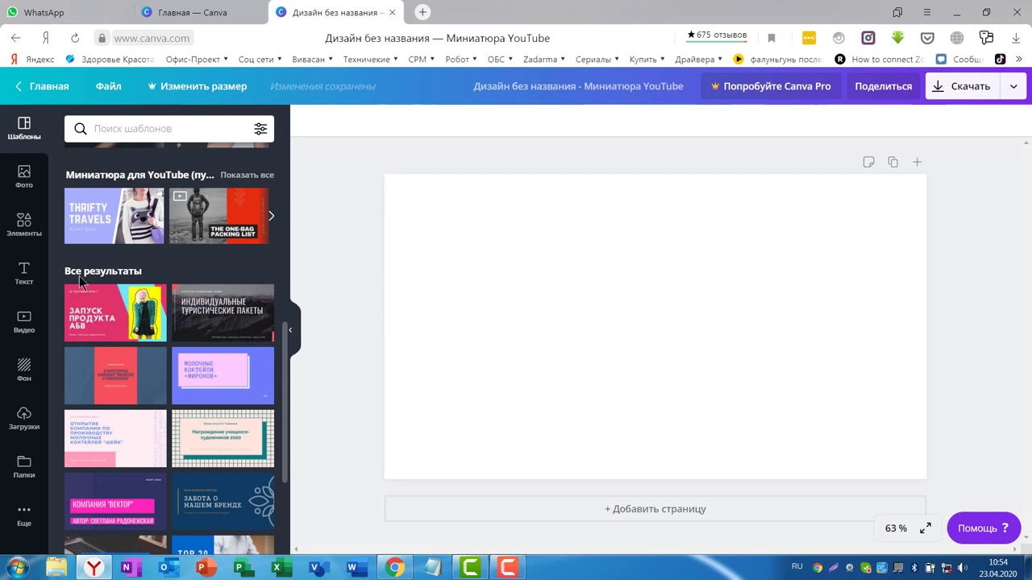
pyautogui.scroll(-1, 219, 329)
pyautogui.scroll(-4, 221, 331)
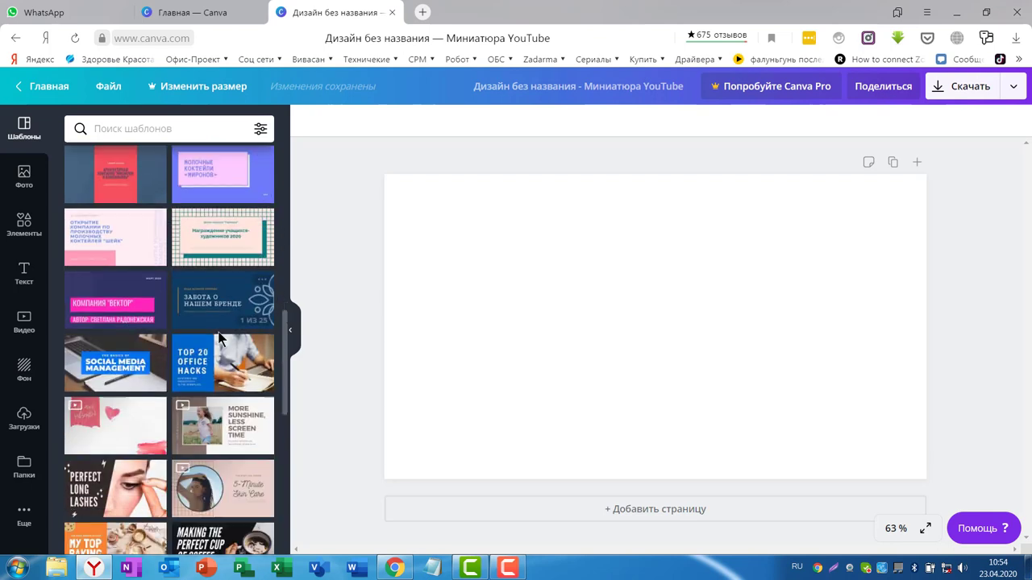
pyautogui.scroll(-4, 184, 392)
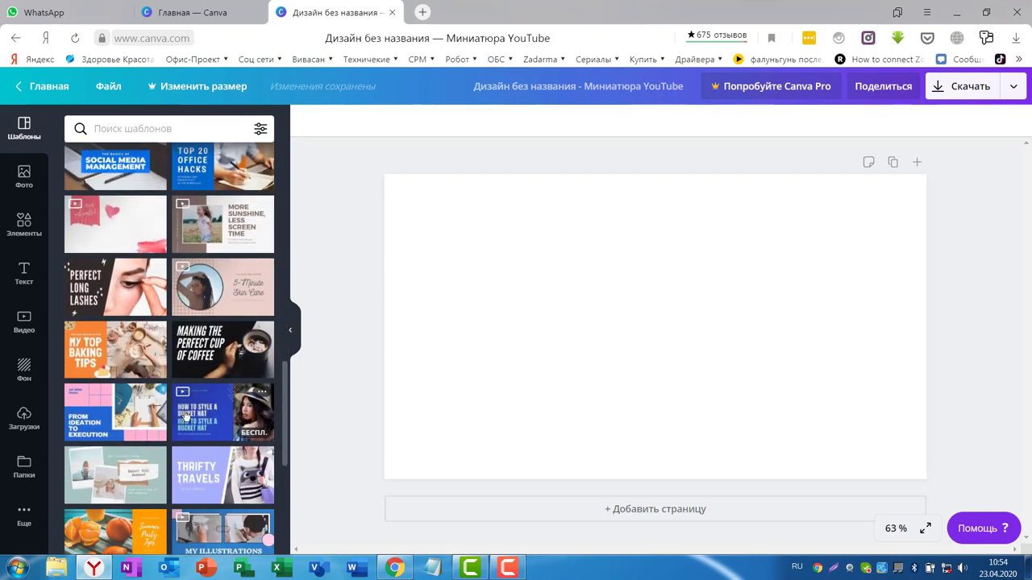
pyautogui.scroll(1, 220, 366)
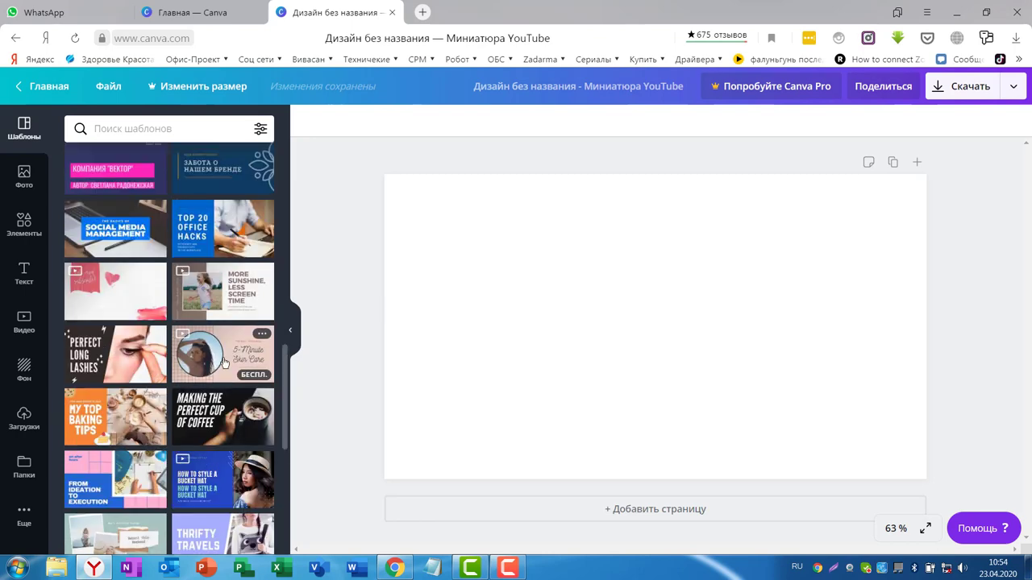
pyautogui.scroll(2, 220, 363)
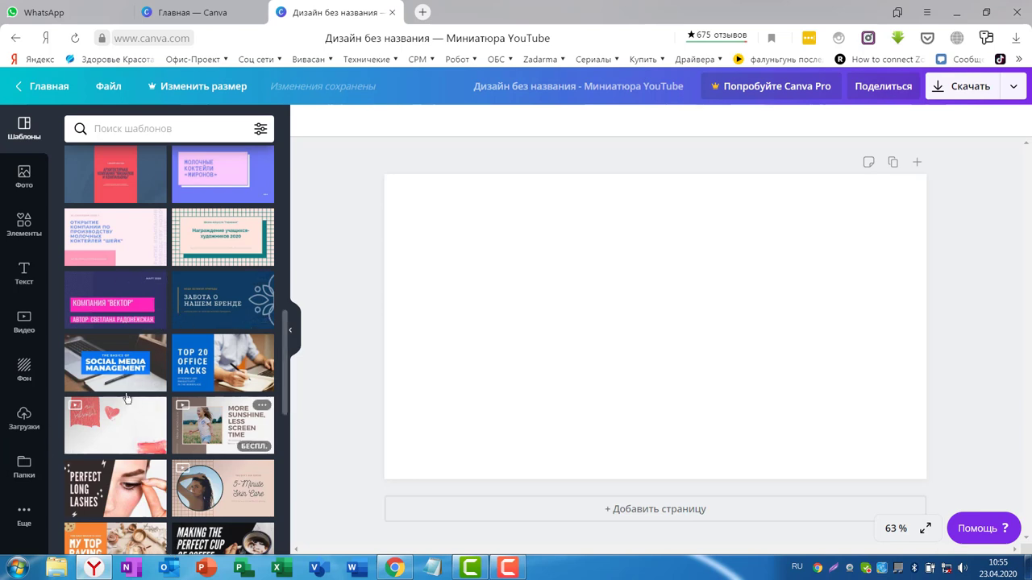
pyautogui.click(101, 369)
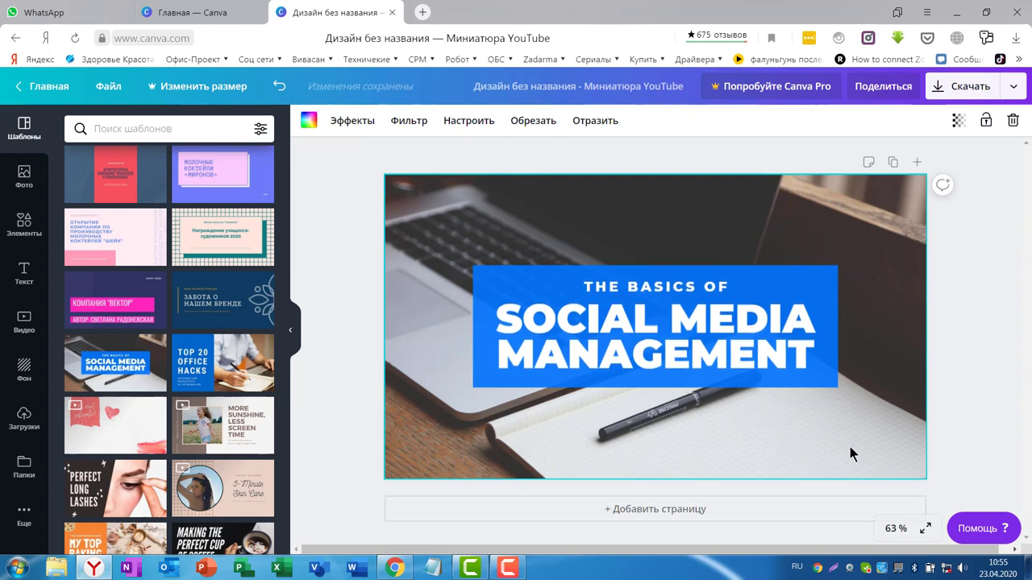
# Apply the "Cardio Workout Playlist" template with the running woman to the page
pyautogui.scroll(-1, 195, 385)
pyautogui.scroll(-5, 195, 385)
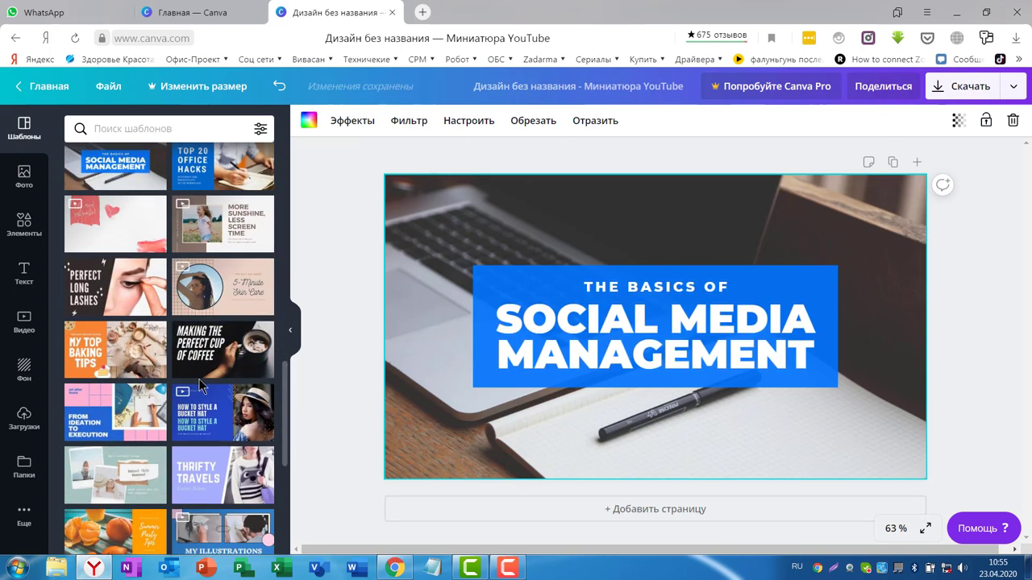
pyautogui.scroll(-7, 208, 379)
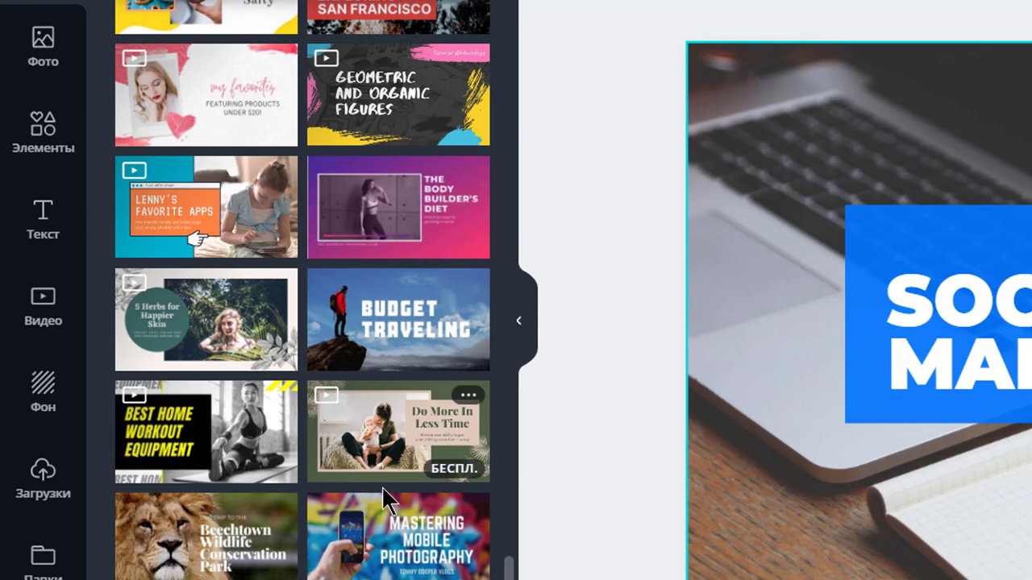
pyautogui.scroll(-4, 387, 483)
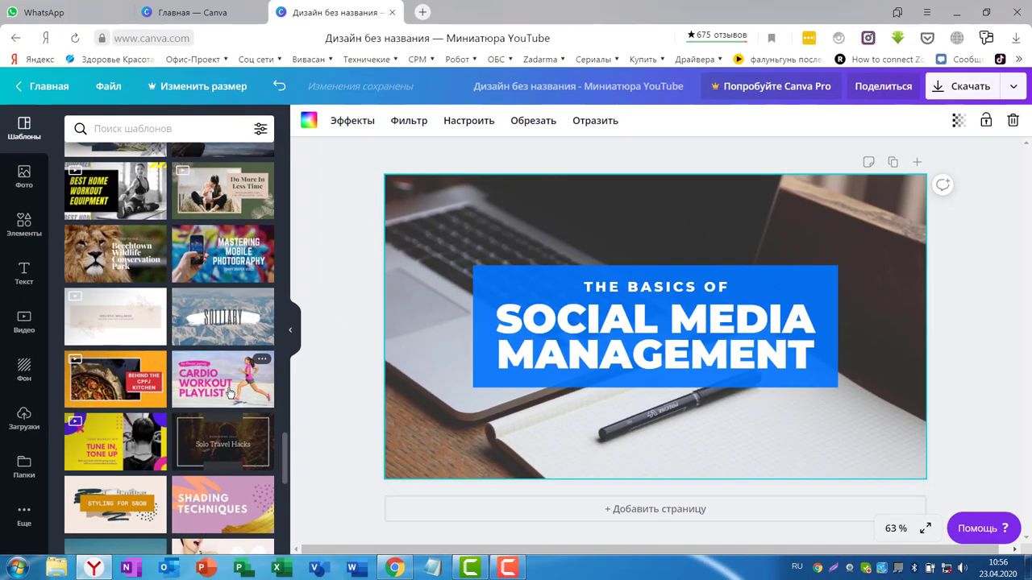
pyautogui.click(212, 386)
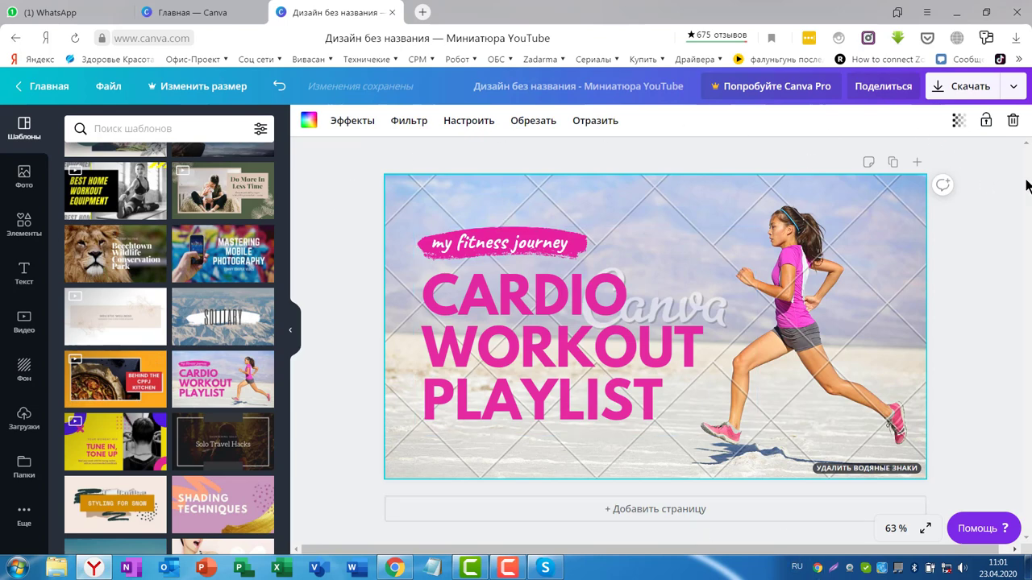
# Check the download options and the premium image charge for the design
pyautogui.click(970, 94)
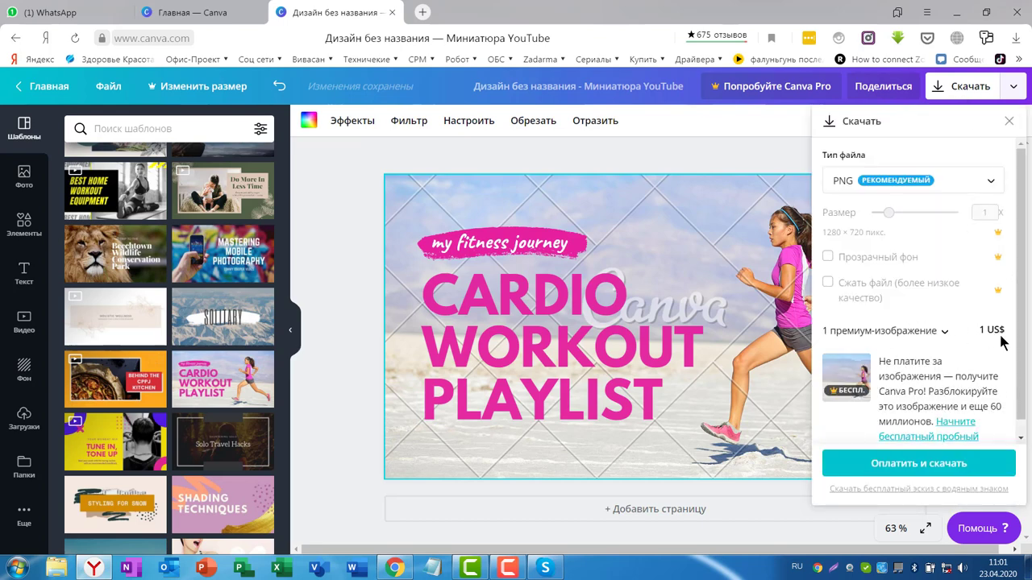
pyautogui.click(742, 151)
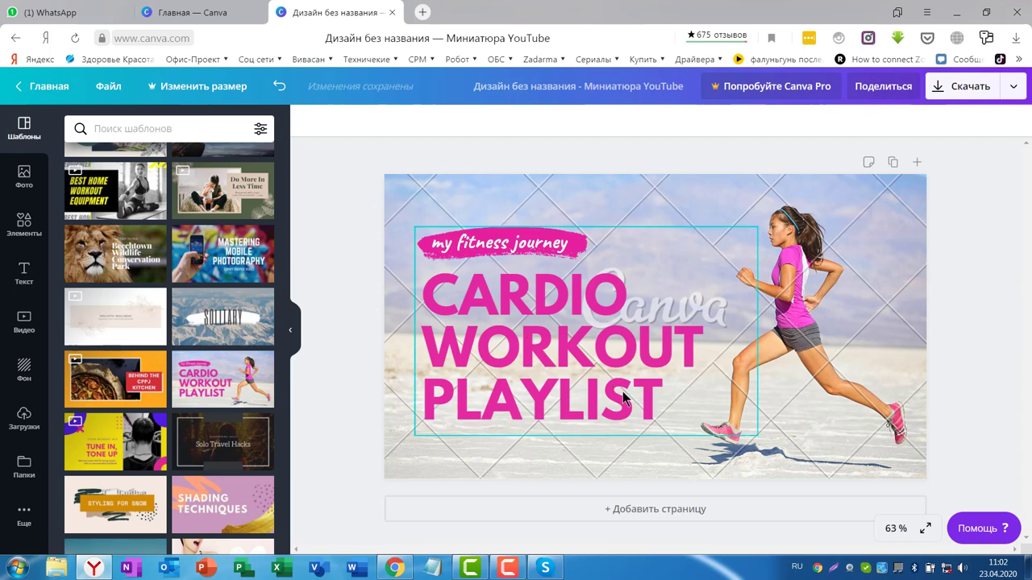
# Replace the word CARDIO in the title with VIVASTAR
pyautogui.click(566, 342)
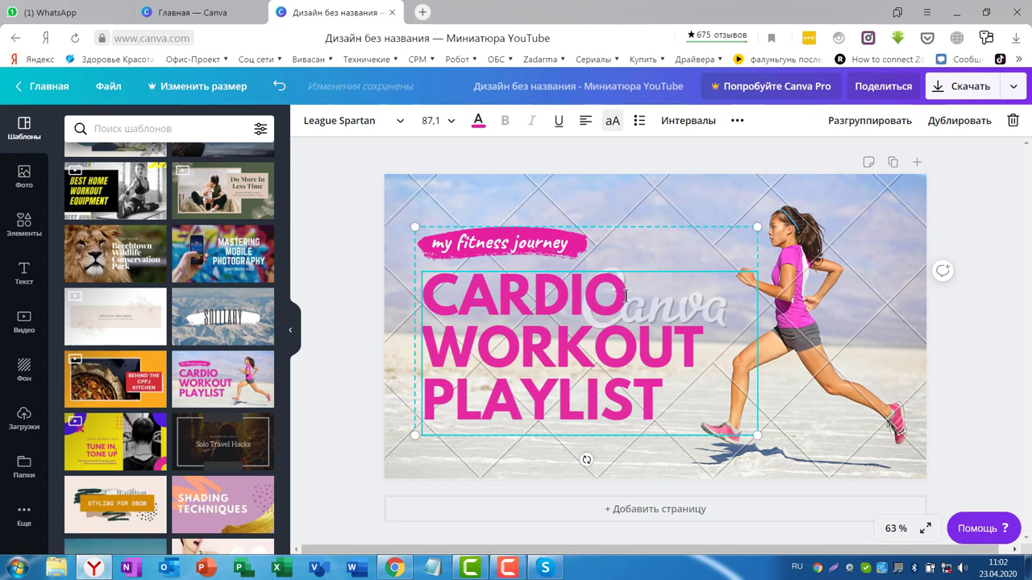
pyautogui.moveTo(659, 403); pyautogui.dragTo(430, 309)
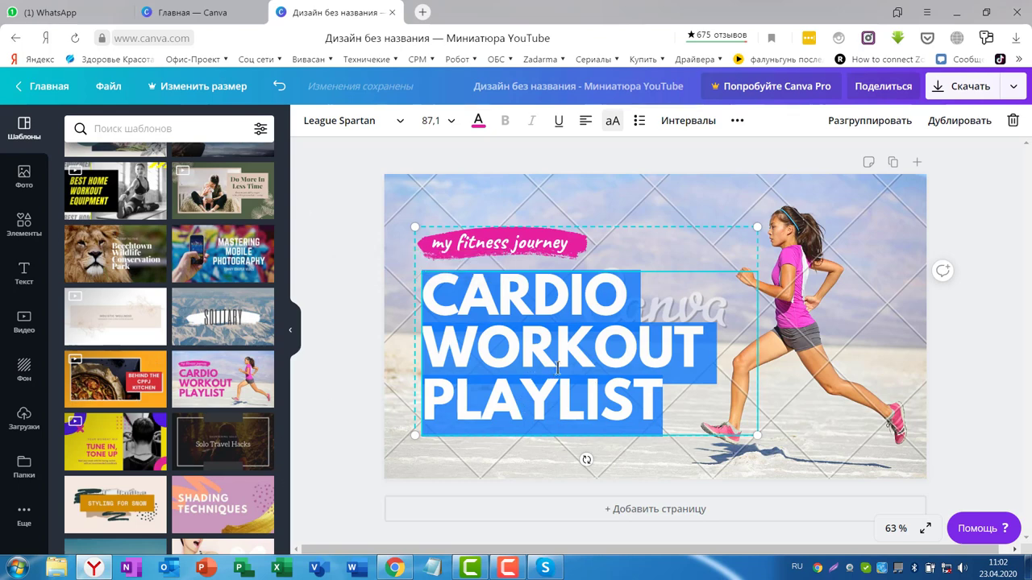
pyautogui.click(629, 295)
pyautogui.moveTo(629, 295); pyautogui.dragTo(427, 287)
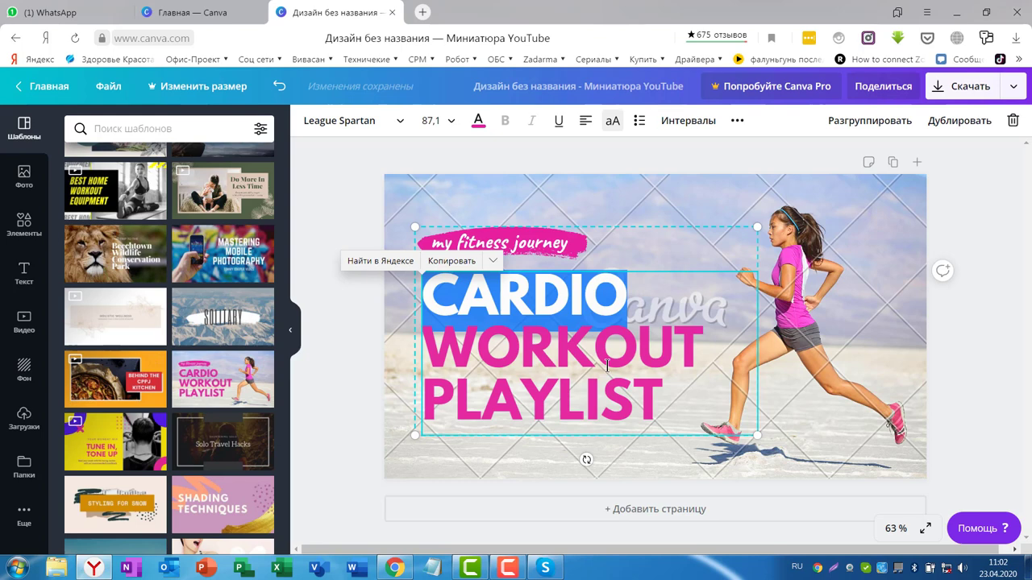
pyautogui.hotkey('alt', 'shift')
pyautogui.write('VIVASTAR')
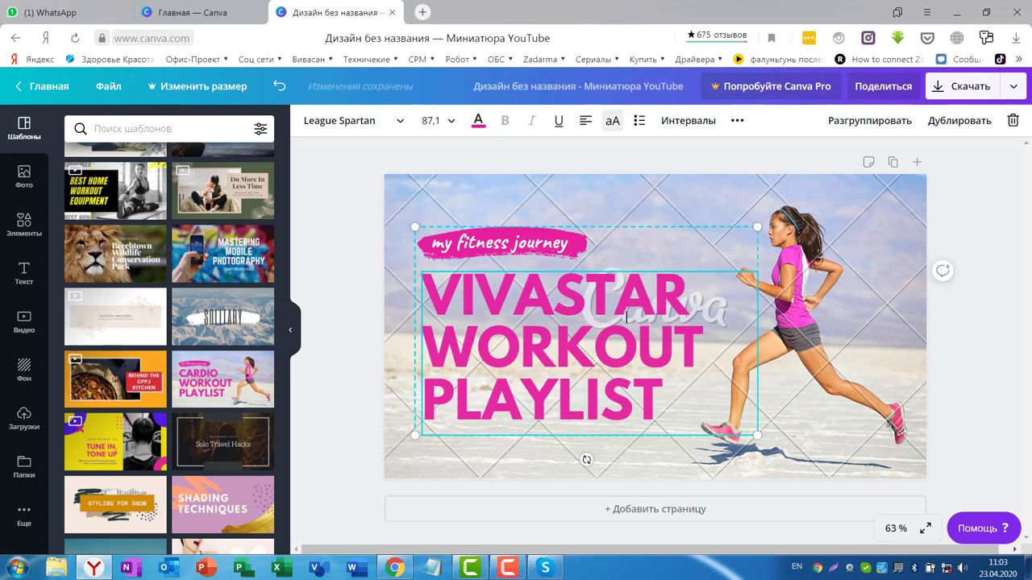
# Replace the title's words WORKOUT and PLAYLIST with ОБУЧАЮЩАЯ and ПЛАТФОРМА
pyautogui.moveTo(703, 347); pyautogui.dragTo(420, 348)
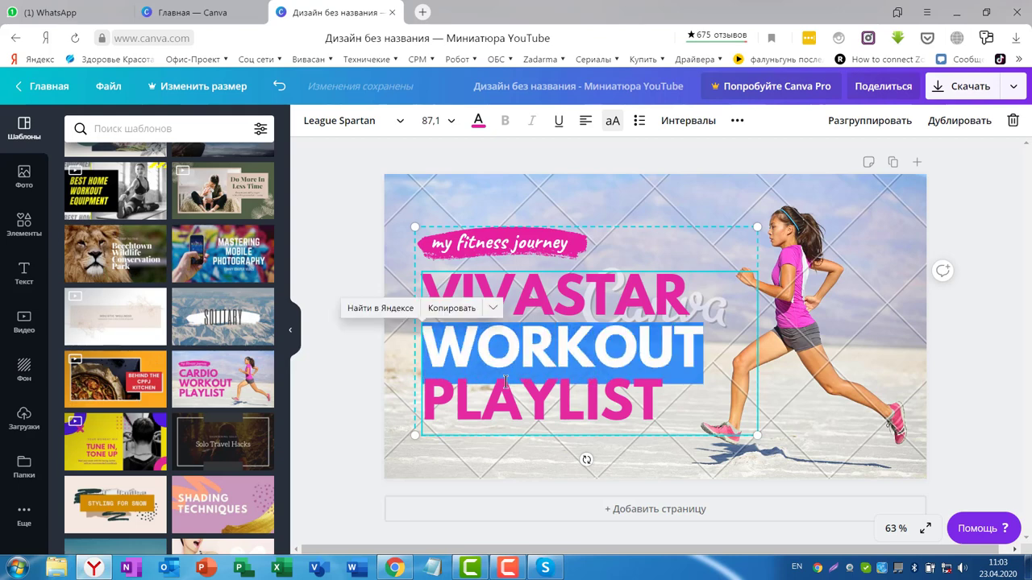
pyautogui.hotkey('alt', 'shift')
pyautogui.write('ОБУЧАЮЩААЯ')
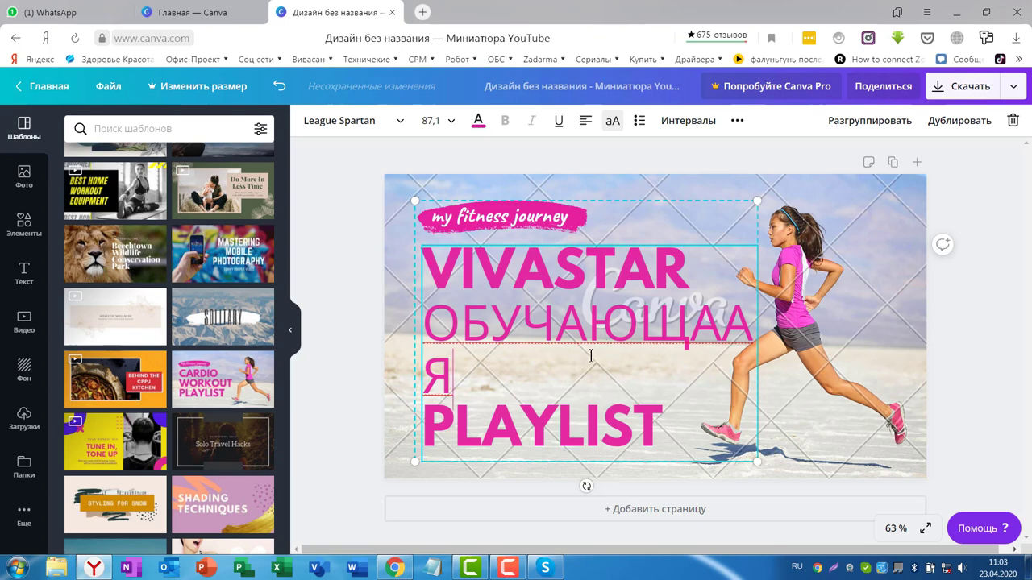
pyautogui.click(720, 322)
pyautogui.press('BackSpace')
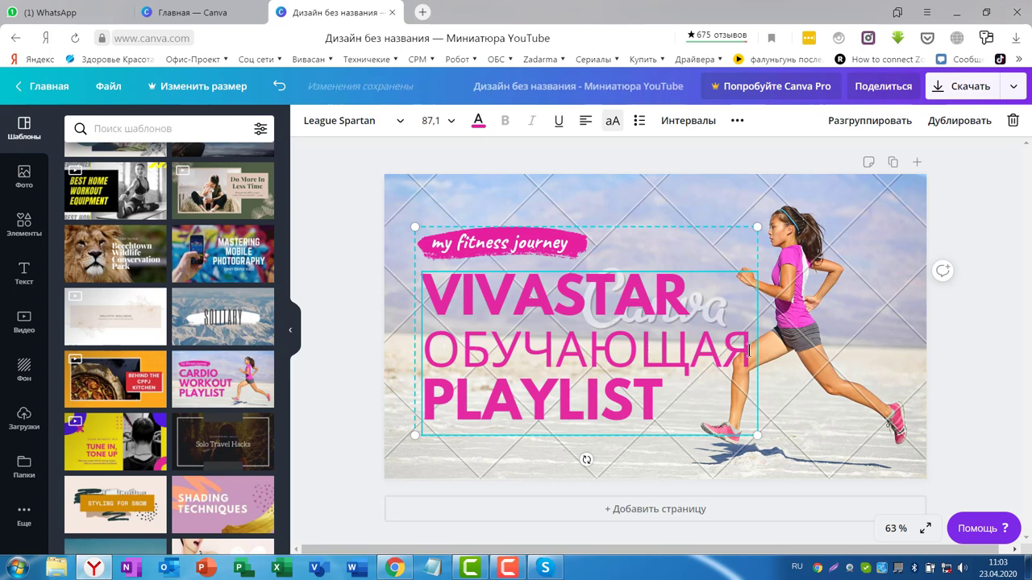
pyautogui.moveTo(746, 352); pyautogui.dragTo(427, 347)
pyautogui.hotkey('ctrl', 'z')
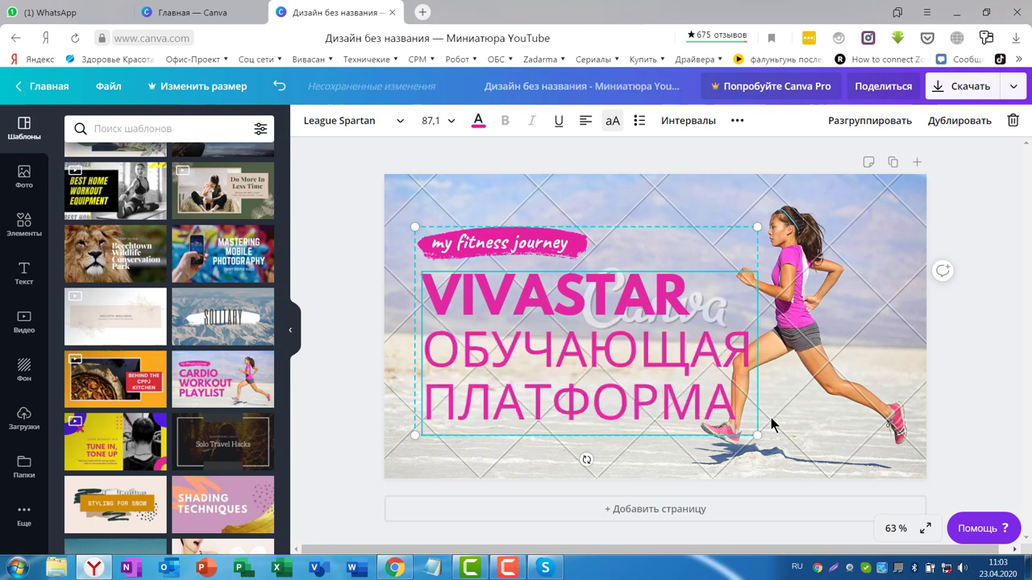
# Set the font of the title lines ОБУЧАЮЩАЯ ПЛАТФОРМА to DejaVu Sans Bold
pyautogui.moveTo(733, 407); pyautogui.dragTo(431, 348)
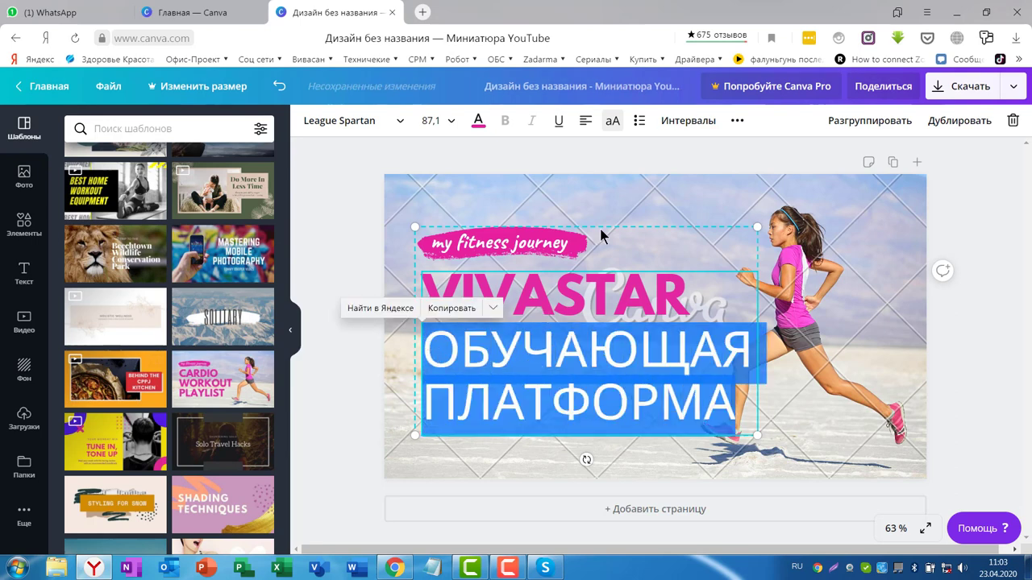
pyautogui.click(397, 121)
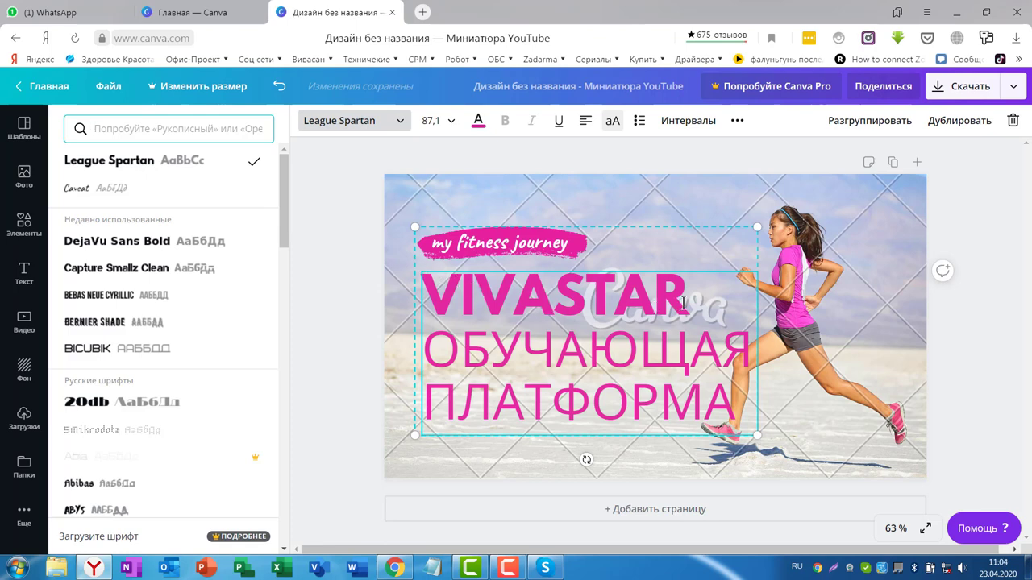
pyautogui.click(96, 242)
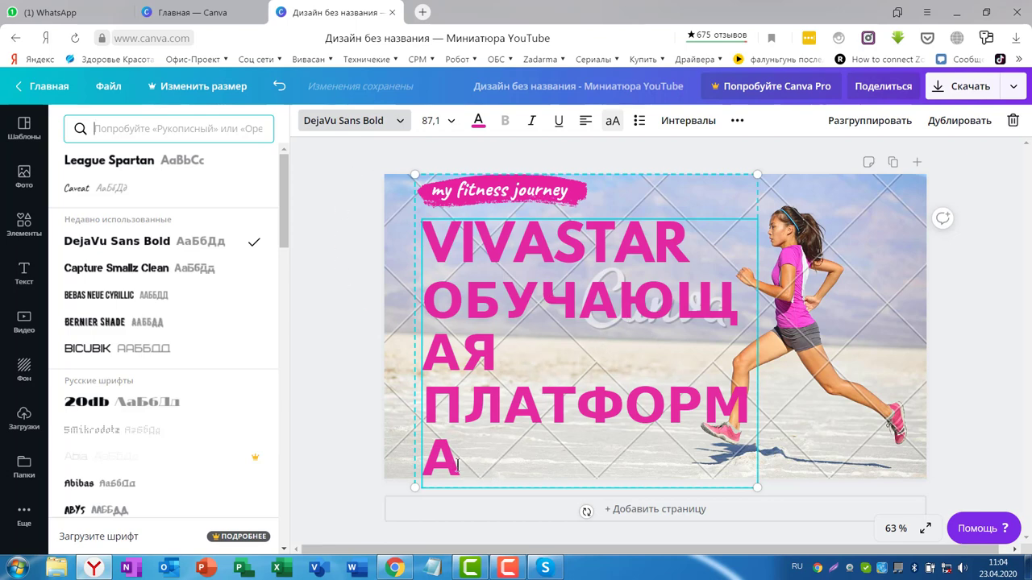
# Set the font size of the title lines ОБУЧАЮЩАЯ ПЛАТФОРМА to 72
pyautogui.moveTo(457, 465); pyautogui.dragTo(423, 295)
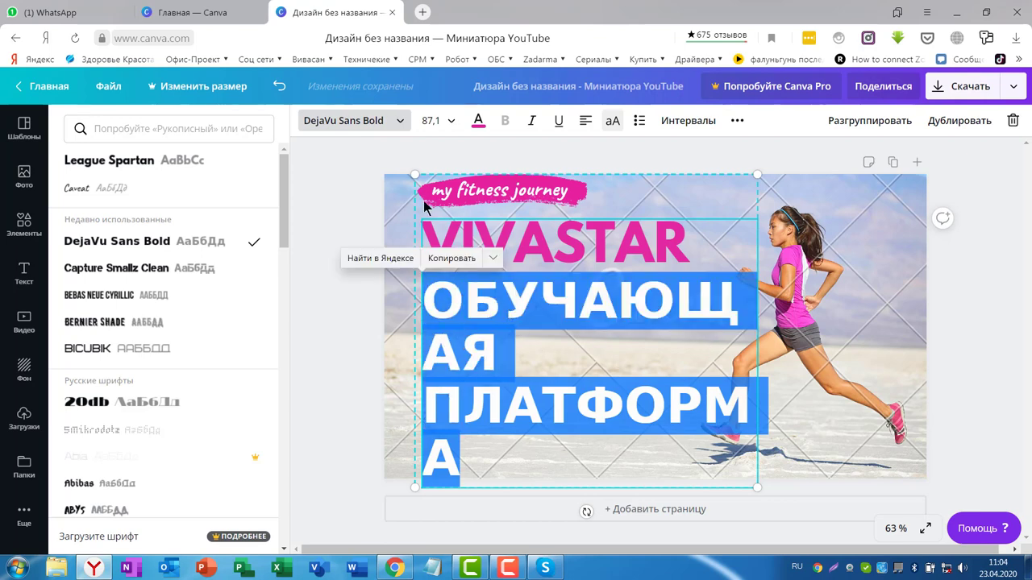
pyautogui.click(452, 122)
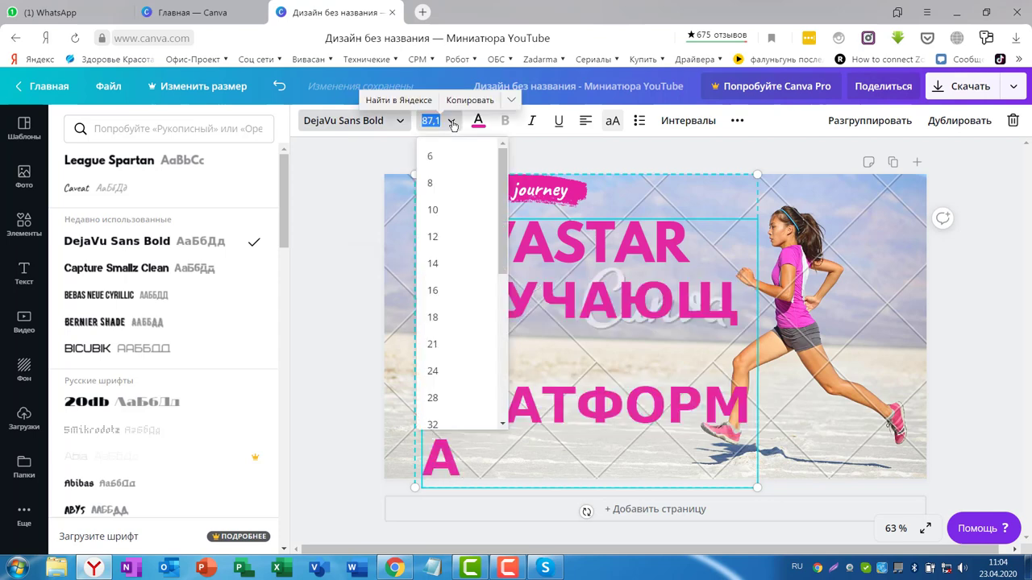
pyautogui.moveTo(500, 207); pyautogui.dragTo(491, 316)
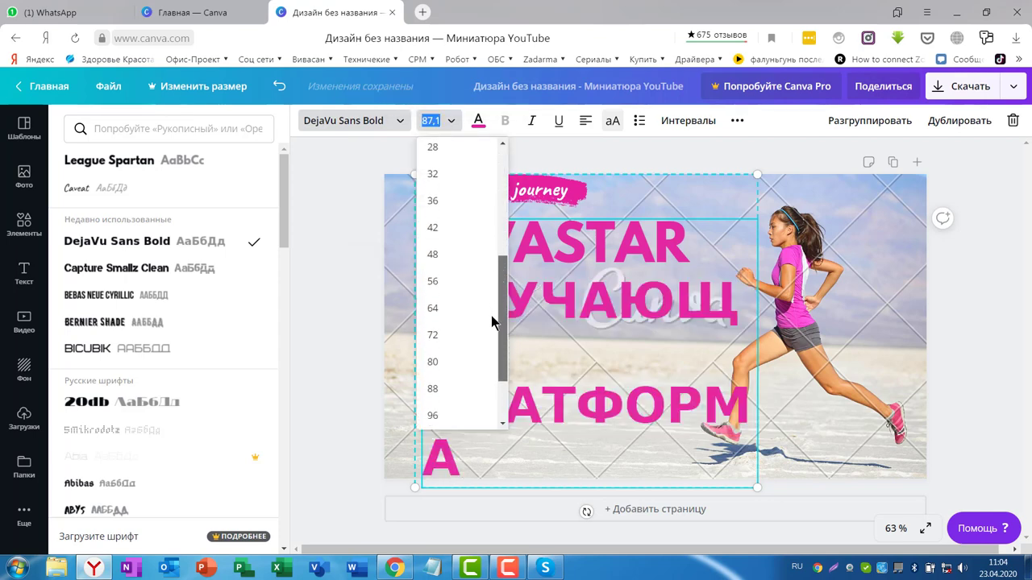
pyautogui.click(436, 337)
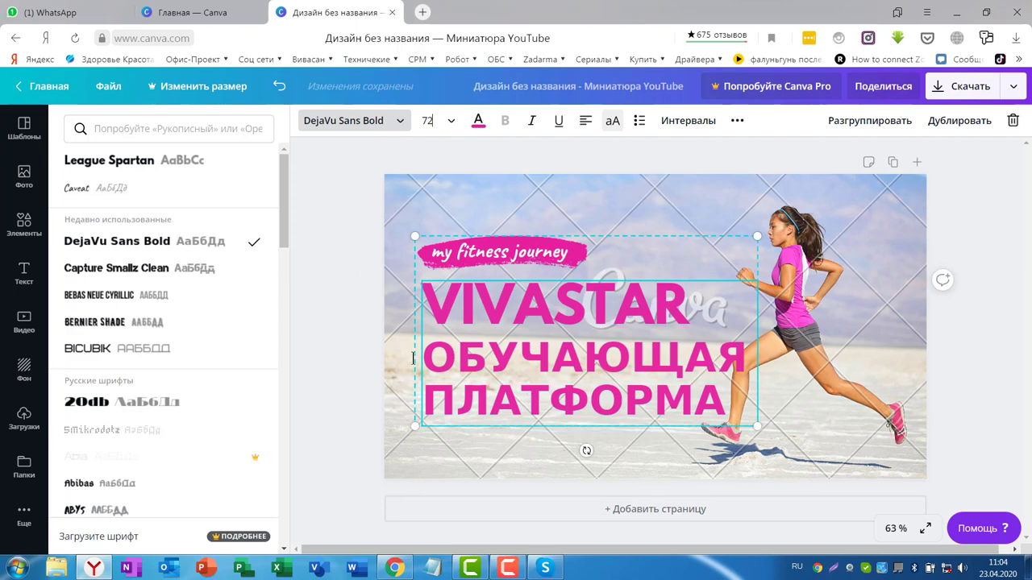
# Nudge the grouped title and subtitle slightly up and to the right on the thumbnail
pyautogui.moveTo(696, 304); pyautogui.dragTo(678, 293)
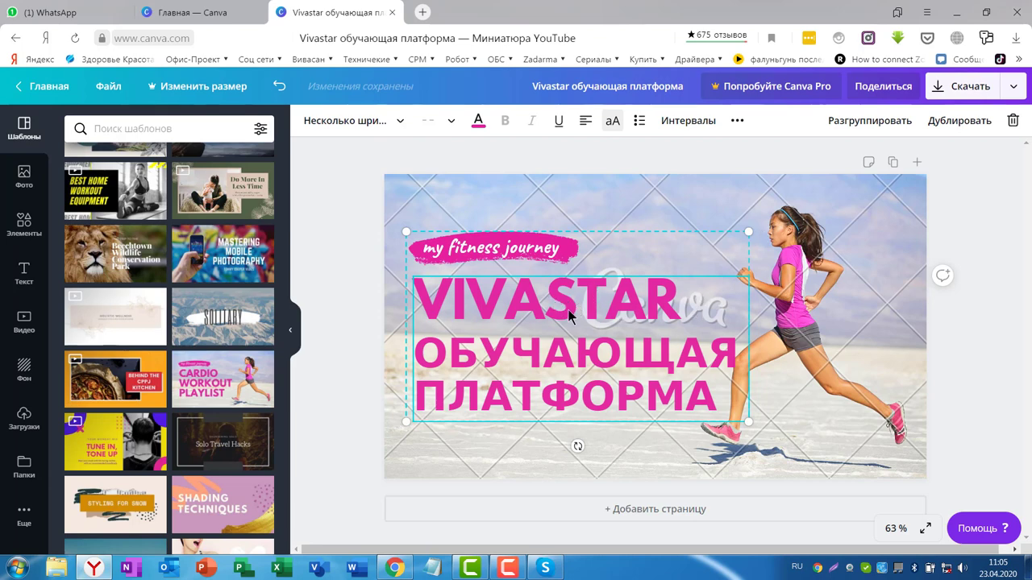
pyautogui.moveTo(567, 306); pyautogui.dragTo(579, 303)
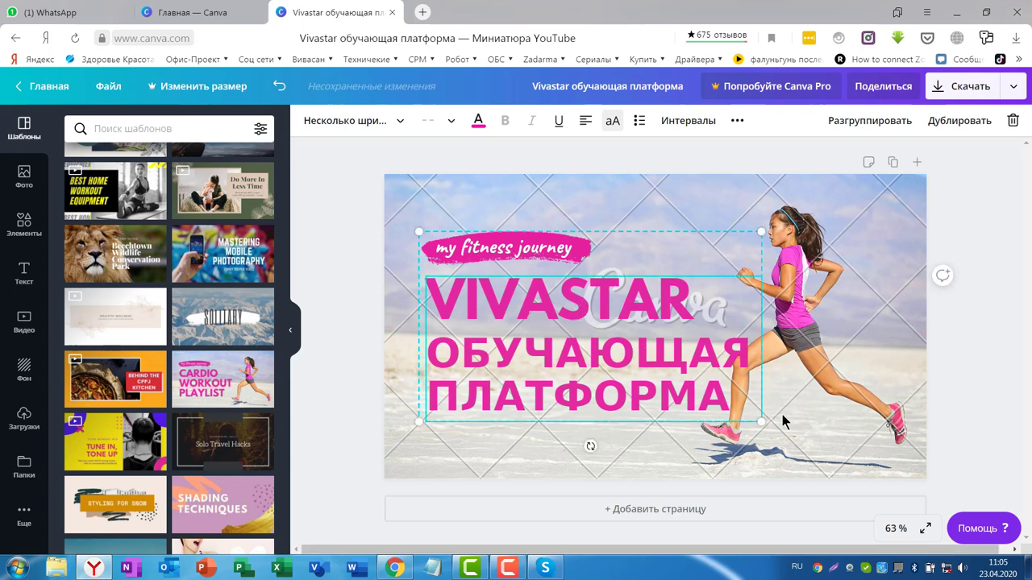
# Reduce the font size of the title lines ОБУЧАЮЩАЯ ПЛАТФОРМА to 64
pyautogui.click(734, 404)
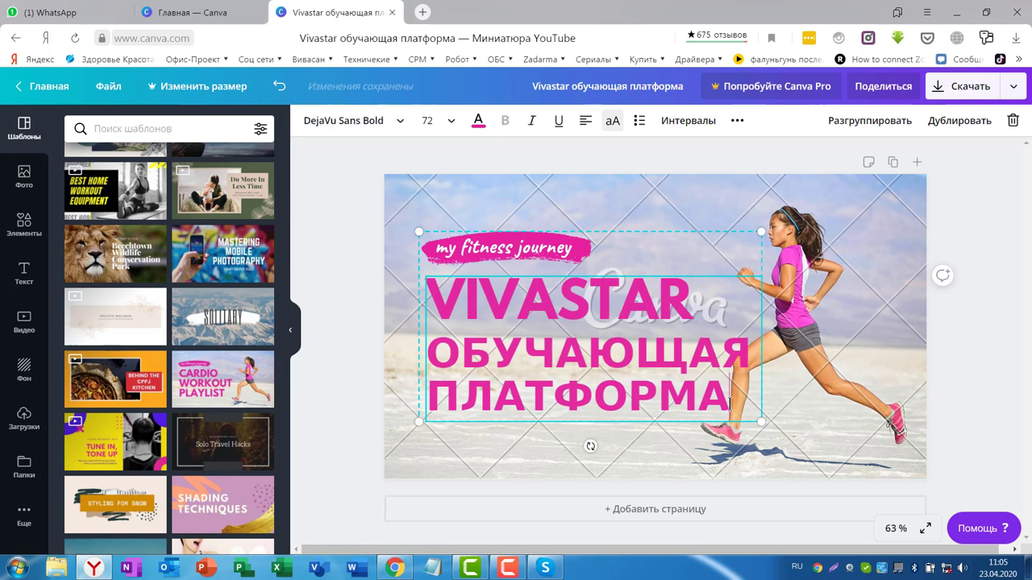
pyautogui.moveTo(734, 404); pyautogui.dragTo(426, 354)
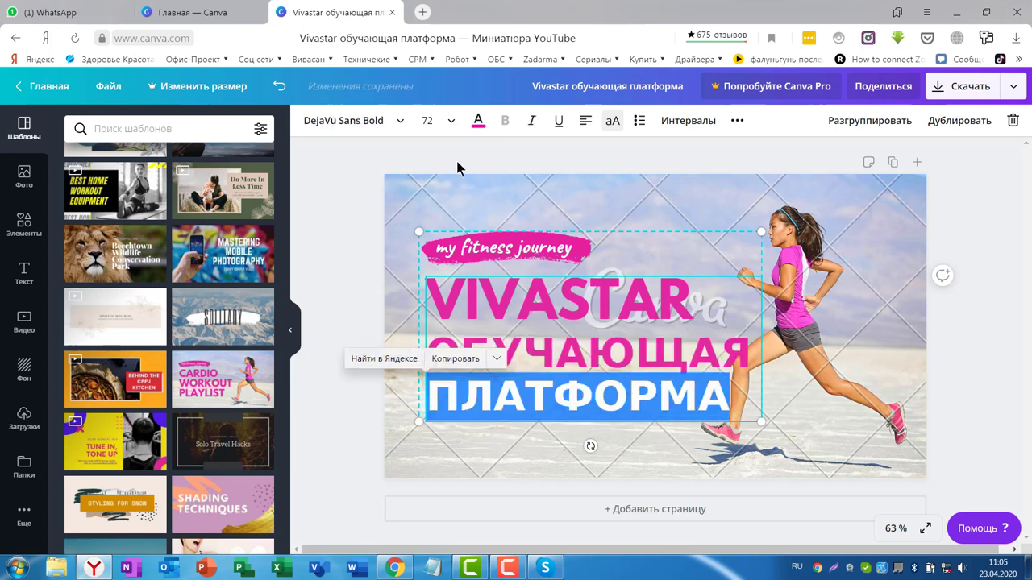
pyautogui.click(451, 122)
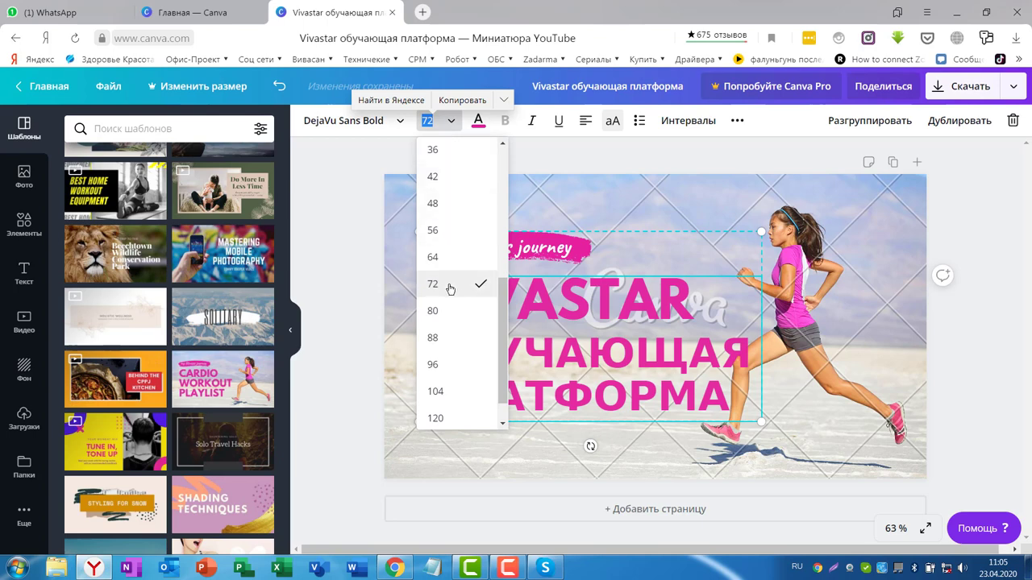
pyautogui.click(436, 258)
# Set the font size of the title word VIVASTAR to 72
pyautogui.moveTo(695, 304); pyautogui.dragTo(424, 305)
pyautogui.click(432, 127)
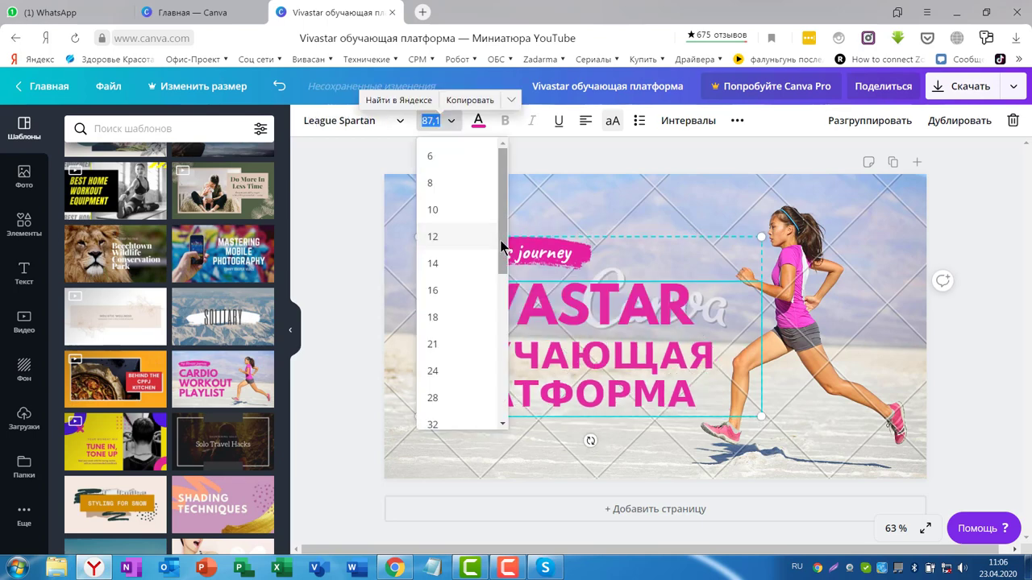
pyautogui.scroll(-3, 492, 323)
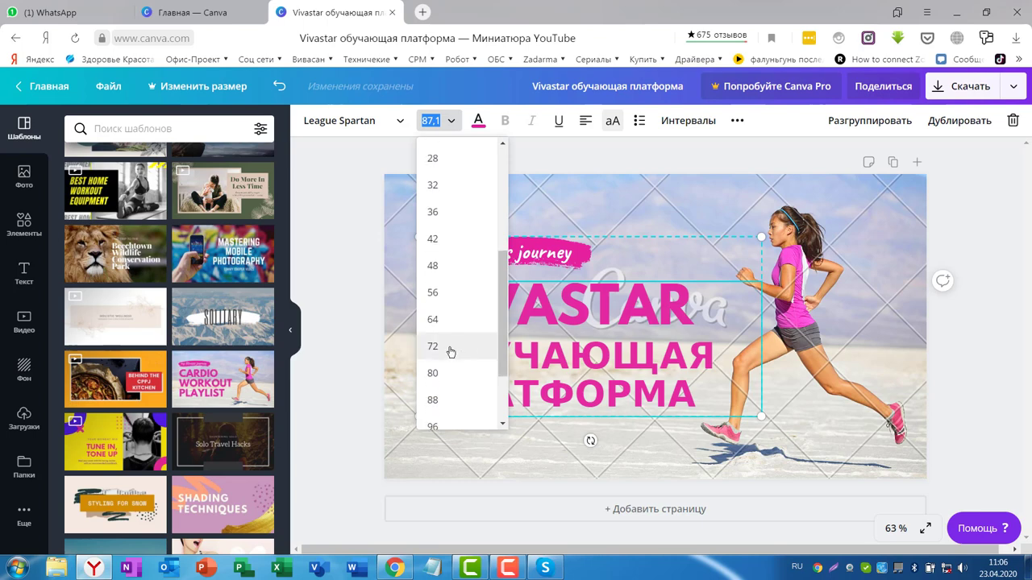
pyautogui.click(448, 348)
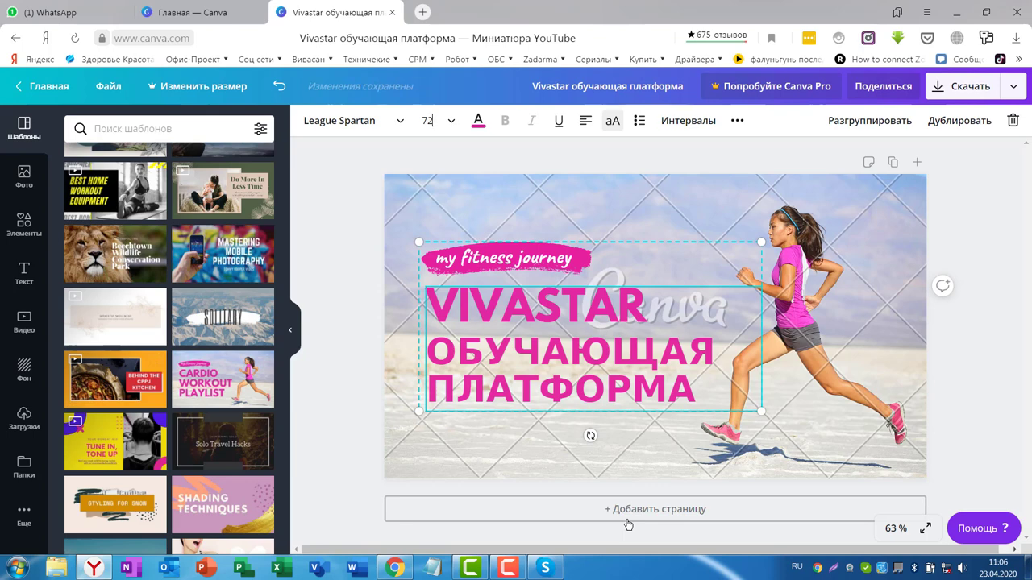
# Select the "my fitness journey" subtitle text above the title
pyautogui.click(540, 258)
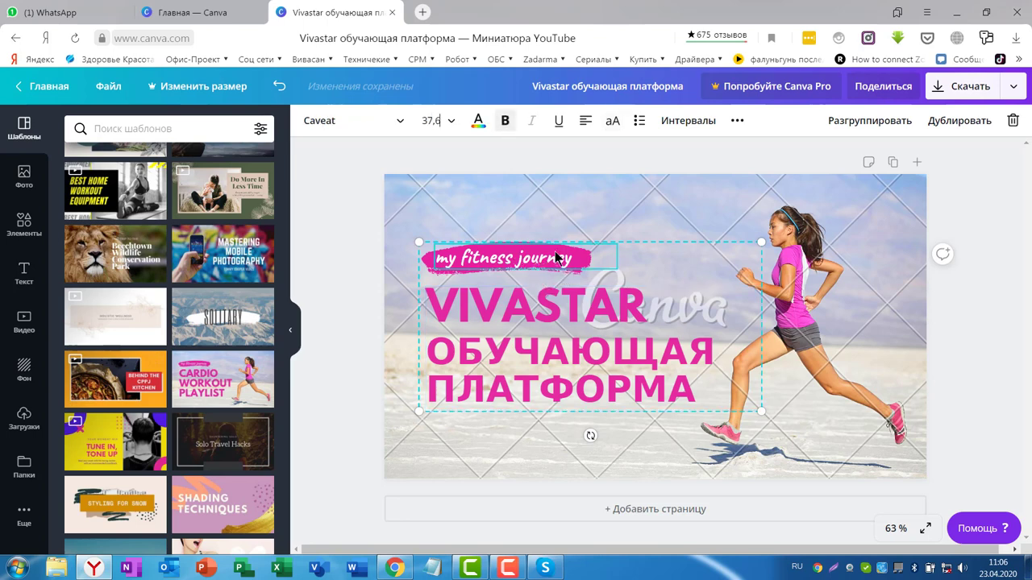